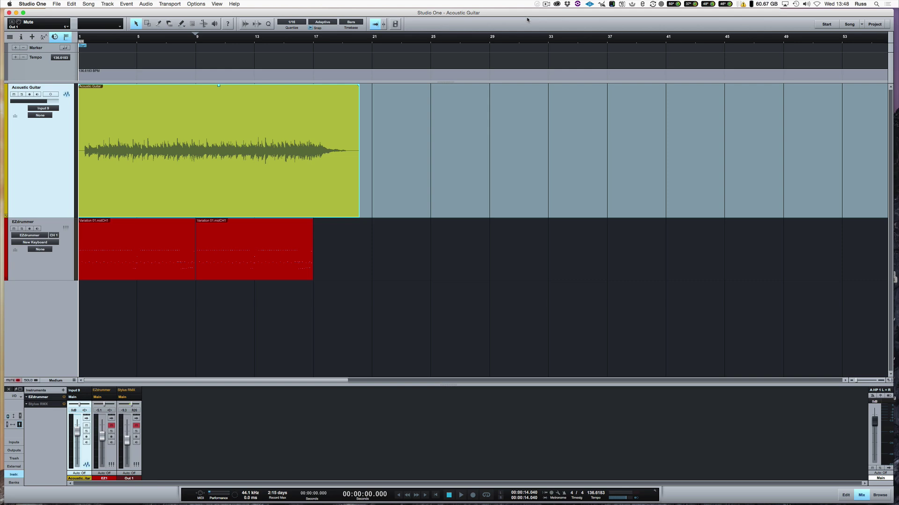
Step: Unmute the EZdrummer and Stylus RMX mixer channels and briefly play them together with the guitar
click(415, 314)
click(110, 425)
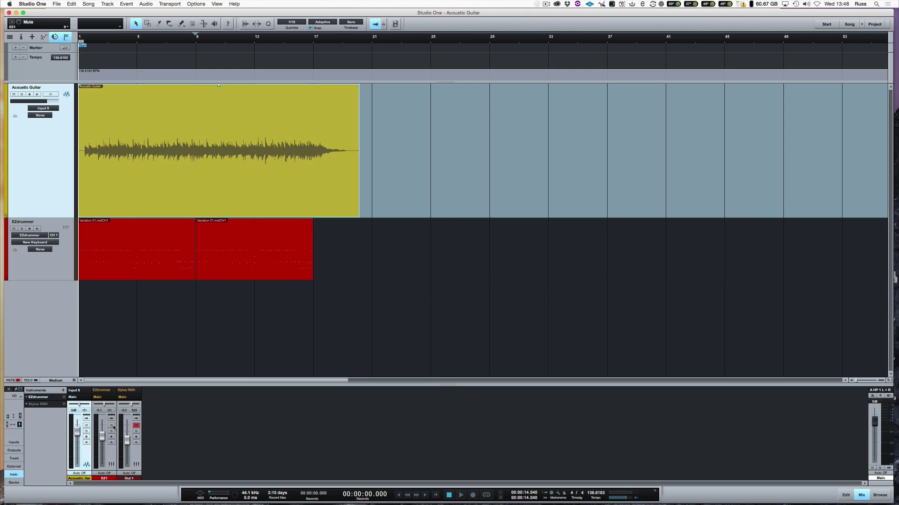
click(136, 426)
key(space)
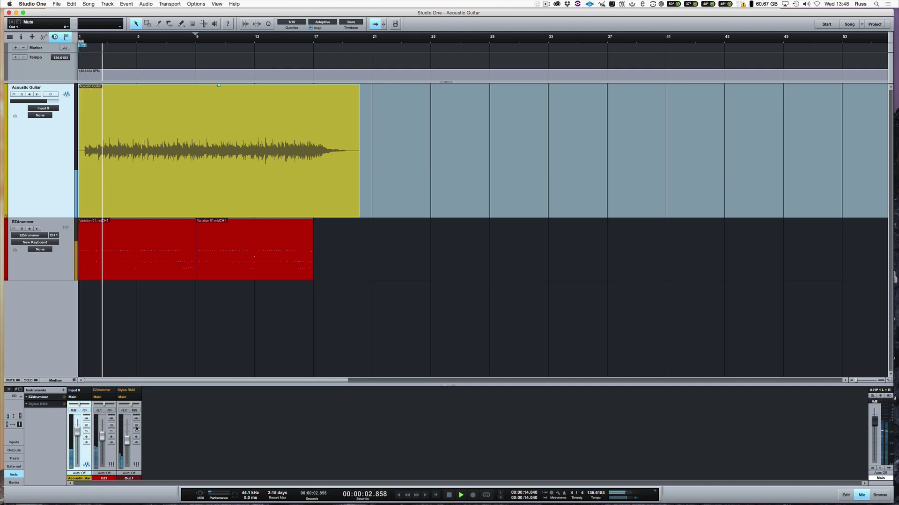
key(space)
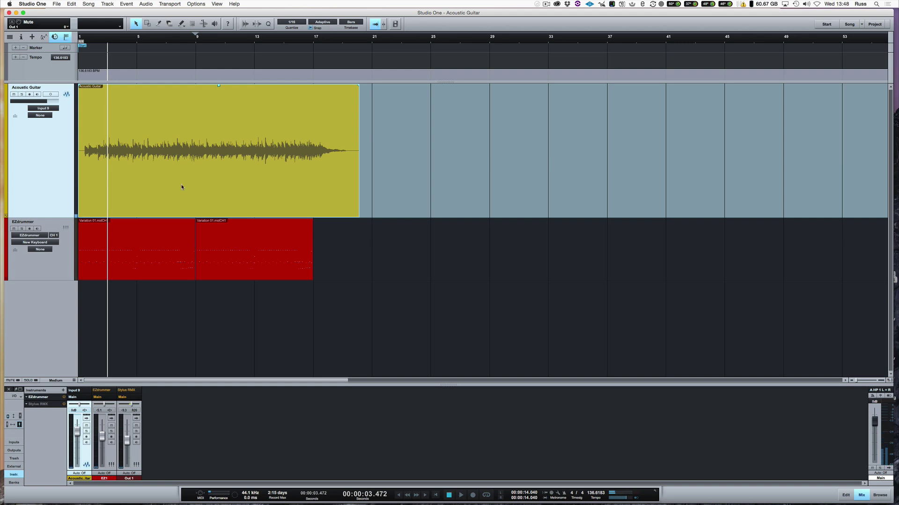
Step: Split the Acoustic Guitar event at its first transient and delete the silent section before it
key(e)
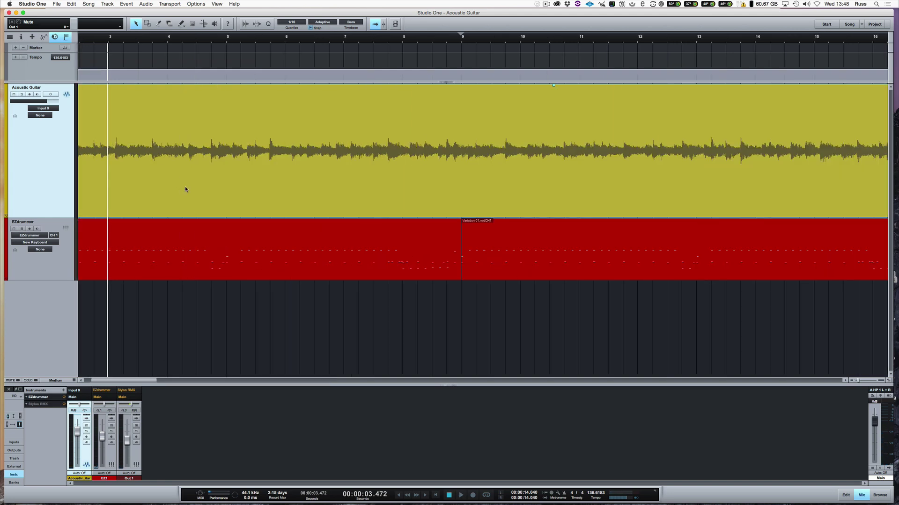
key(comma)
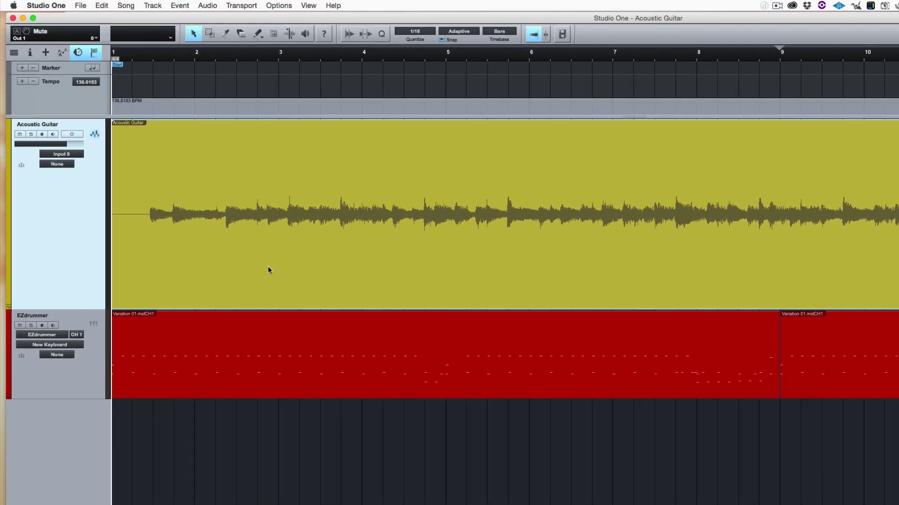
click(225, 181)
key(Tab)
key(alt+x)
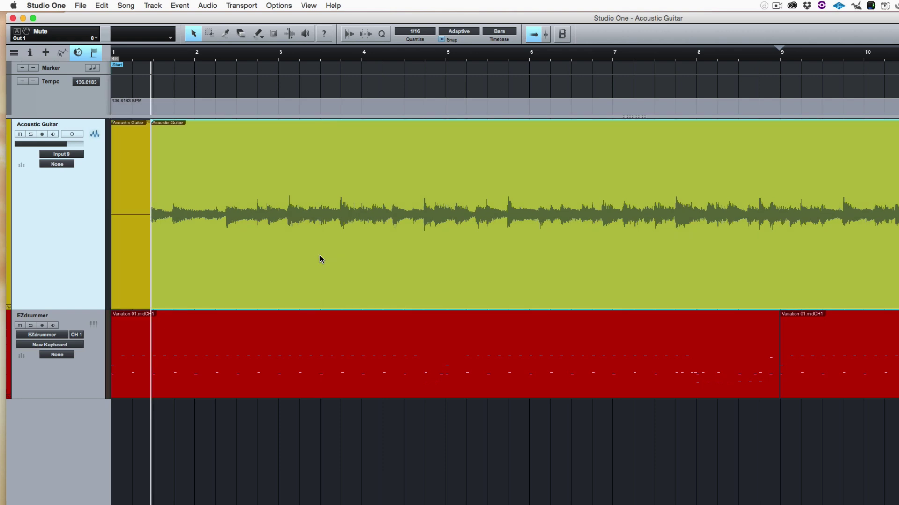
click(130, 237)
key(Delete)
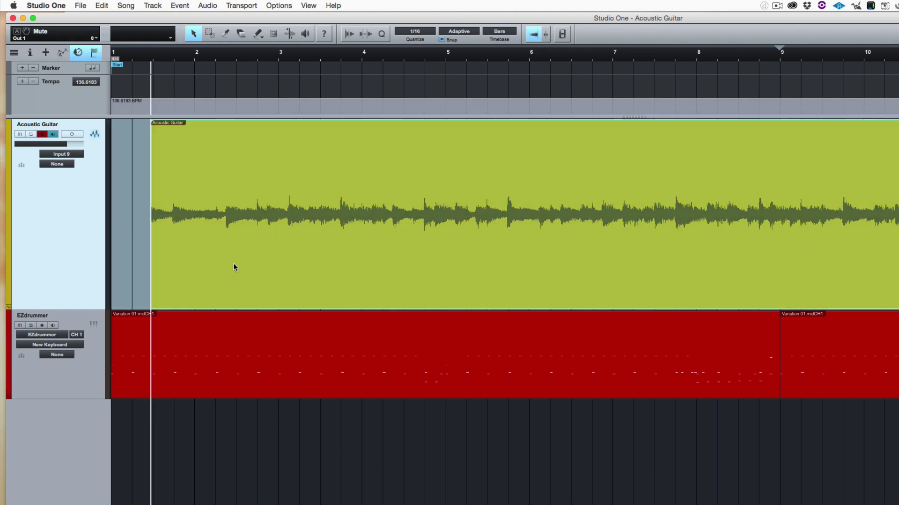
Step: Move the trimmed guitar event so it starts at bar 1 and play it back against the drums
drag(232, 263, 159, 262)
key(Home)
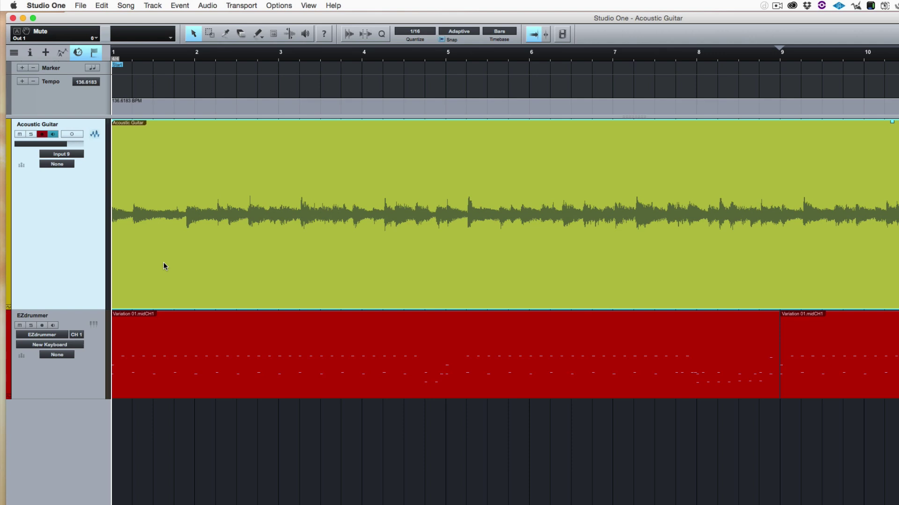
key(space)
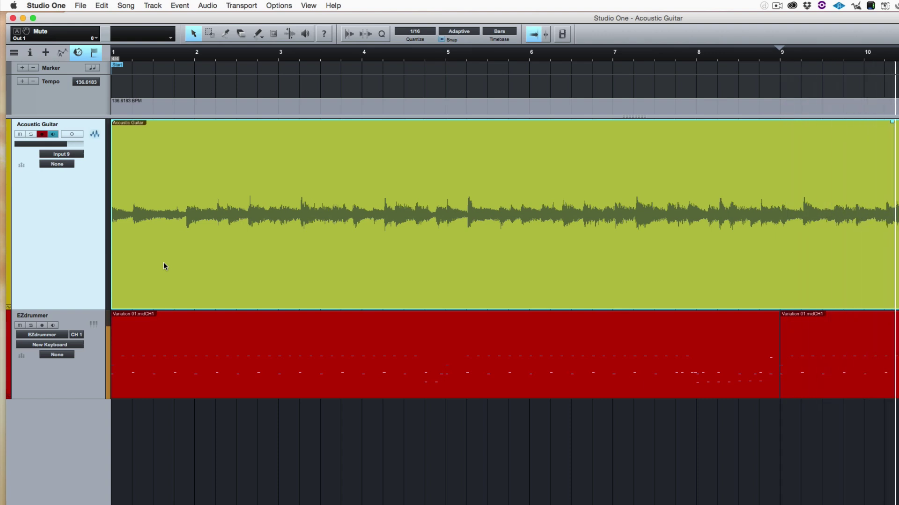
key(space)
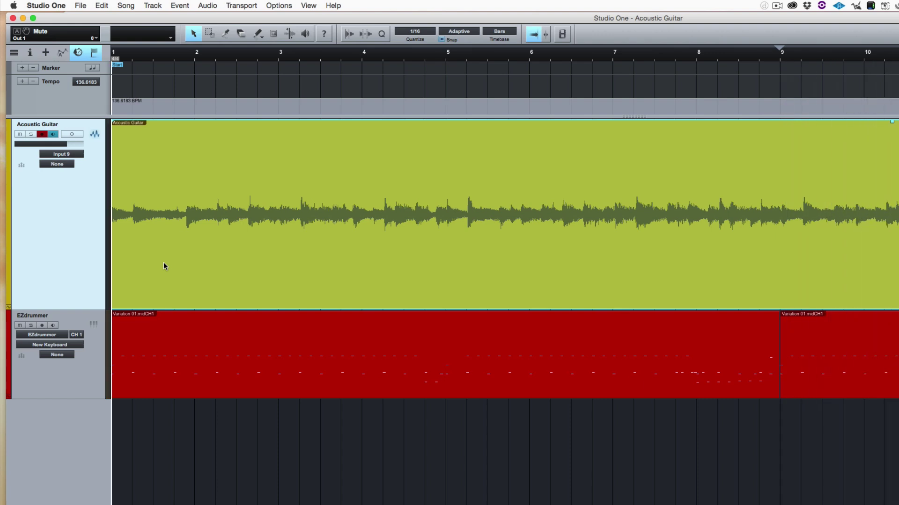
Step: Solo the Acoustic Guitar track, play it from the start and split its event at the downbeat of bar 3
key(shift+z)
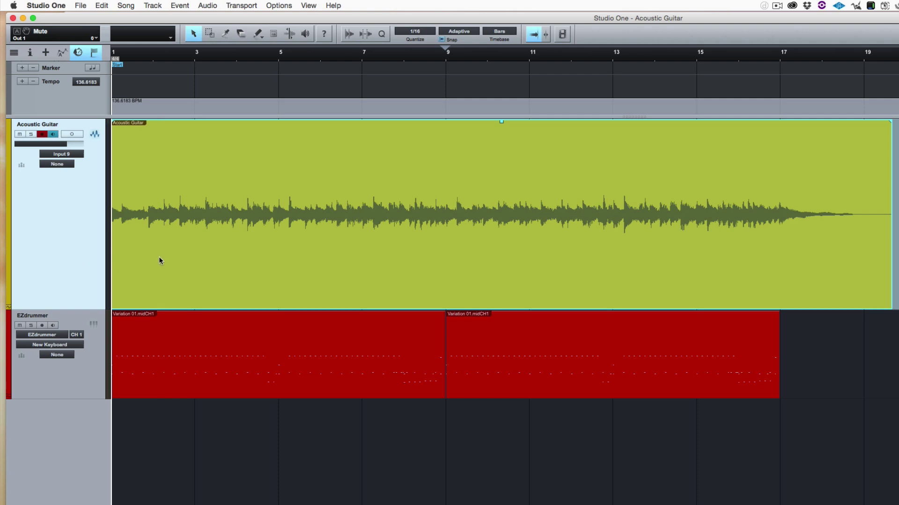
key(shift+z)
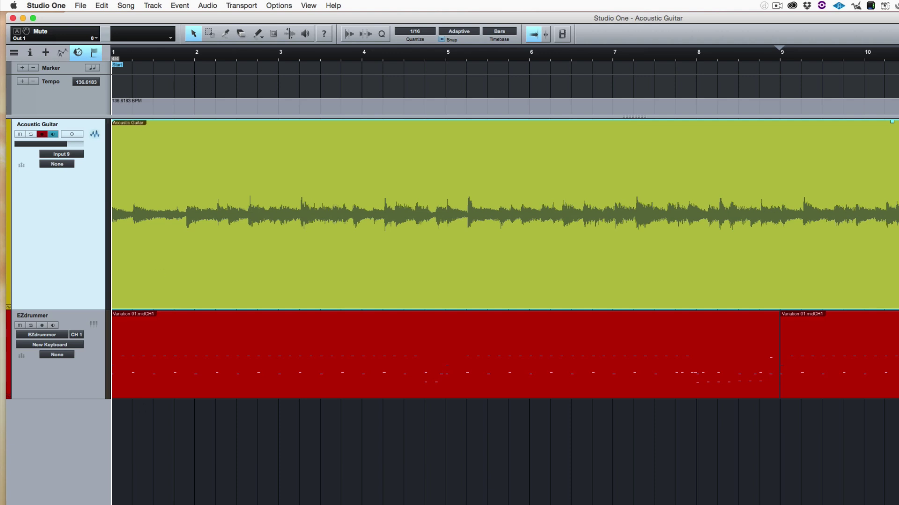
key(s)
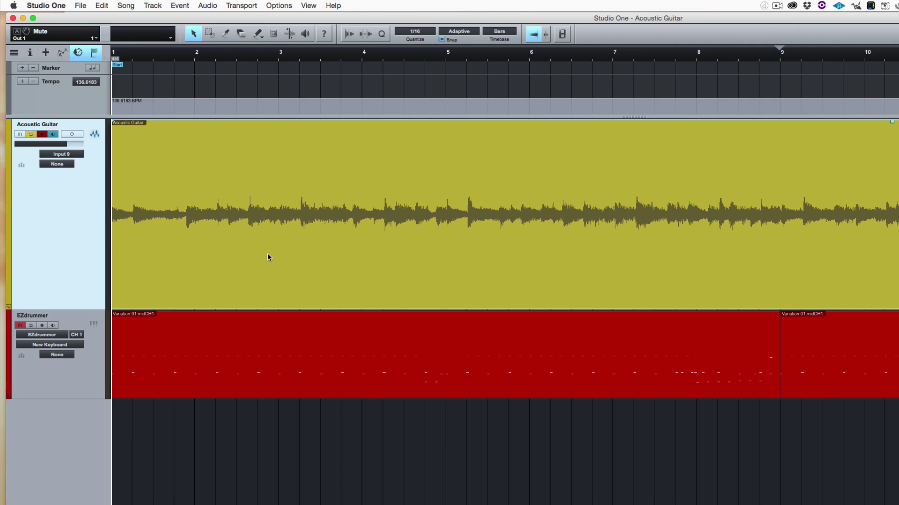
key(space)
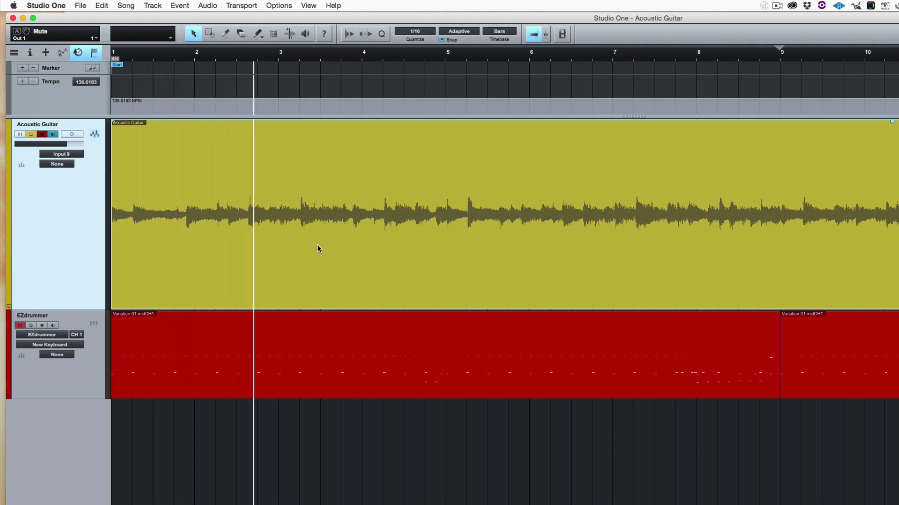
click(270, 56)
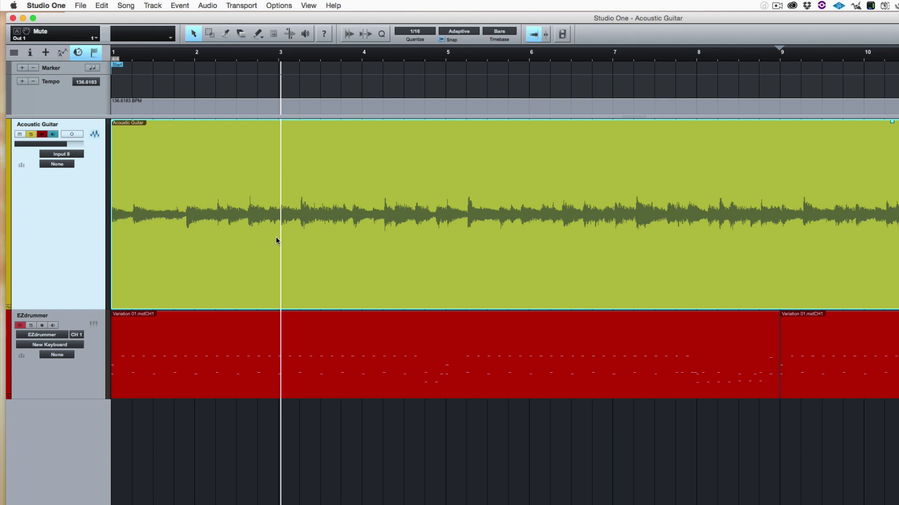
key(alt+x)
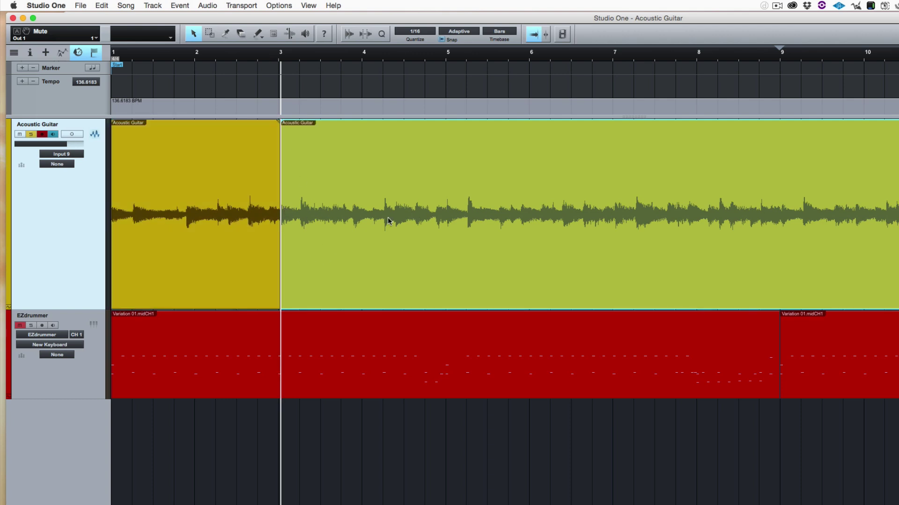
Step: Play the guitar on from the bar 3 split and split it again at the downbeat of bar 5
key(space)
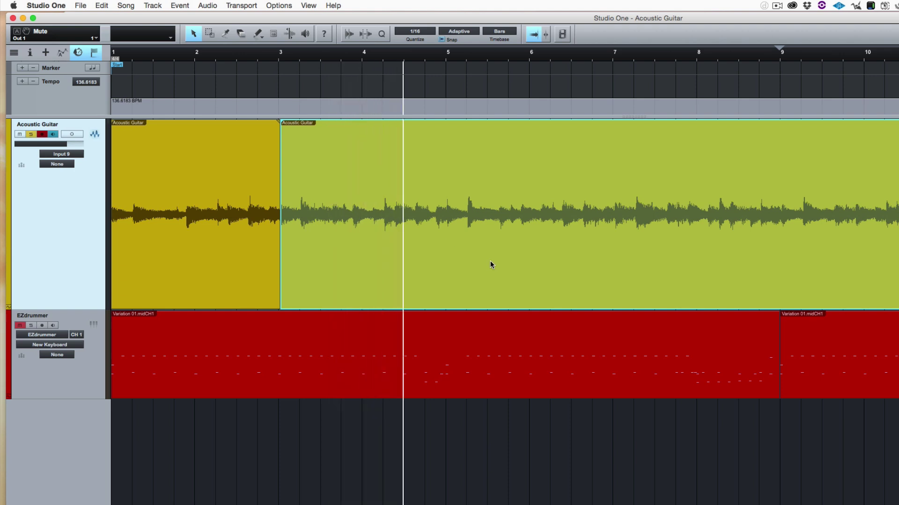
key(space)
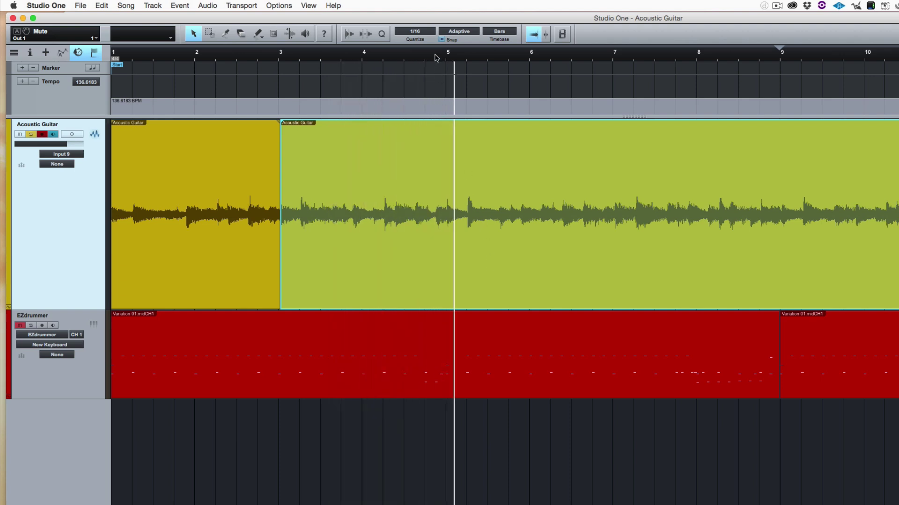
click(437, 57)
alt+click(450, 138)
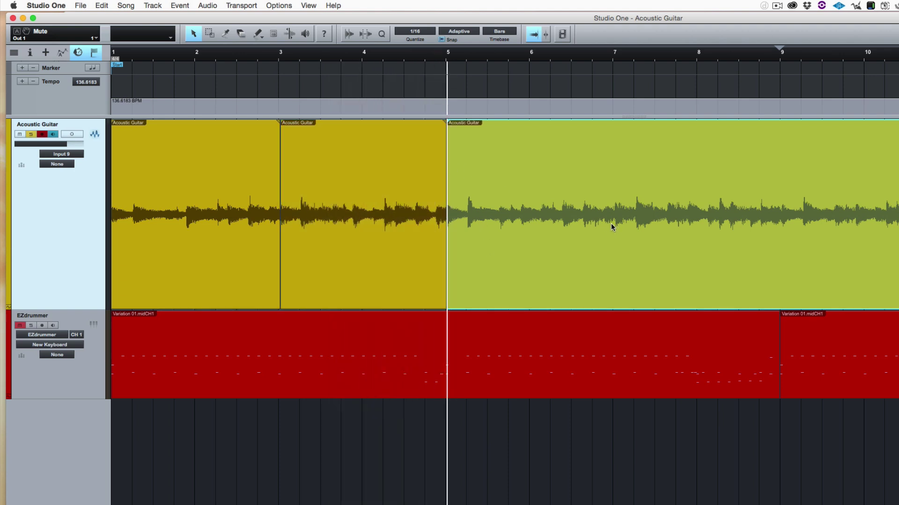
Step: Continue playback and split the guitar at the downbeats of bars 7 and 9
key(space)
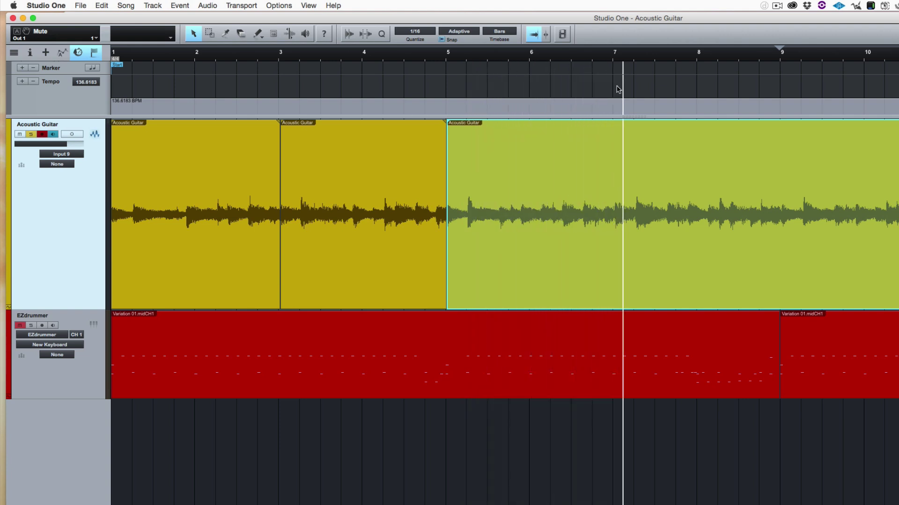
click(607, 57)
key(alt+x)
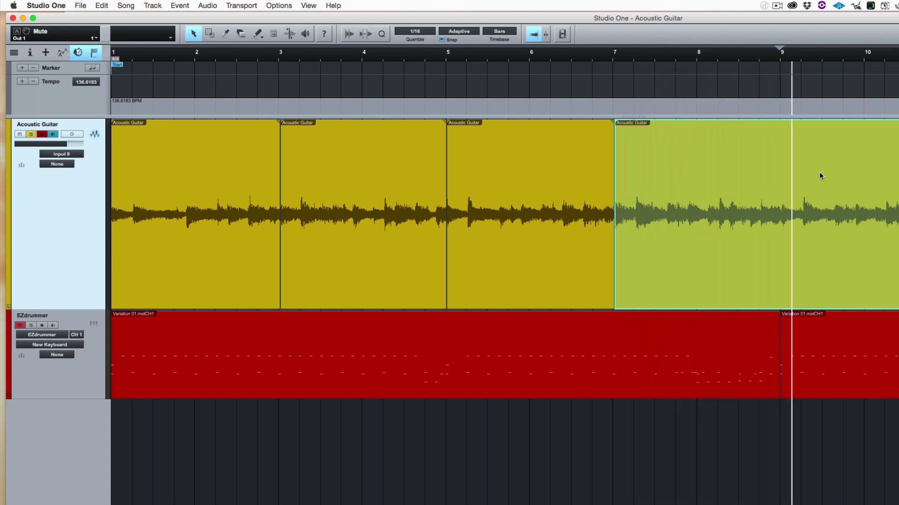
click(774, 60)
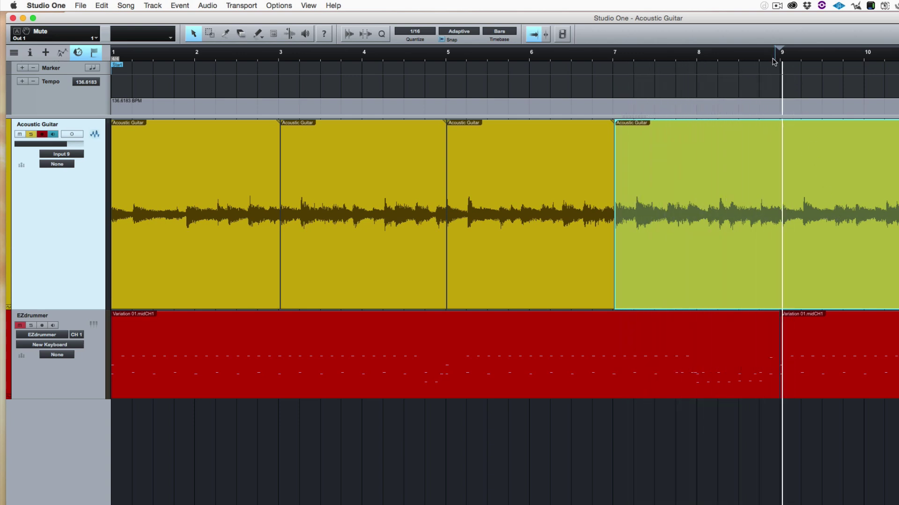
key(alt+x)
Step: Insert tempo markers in the tempo track at bars 3 and 5
key(e)
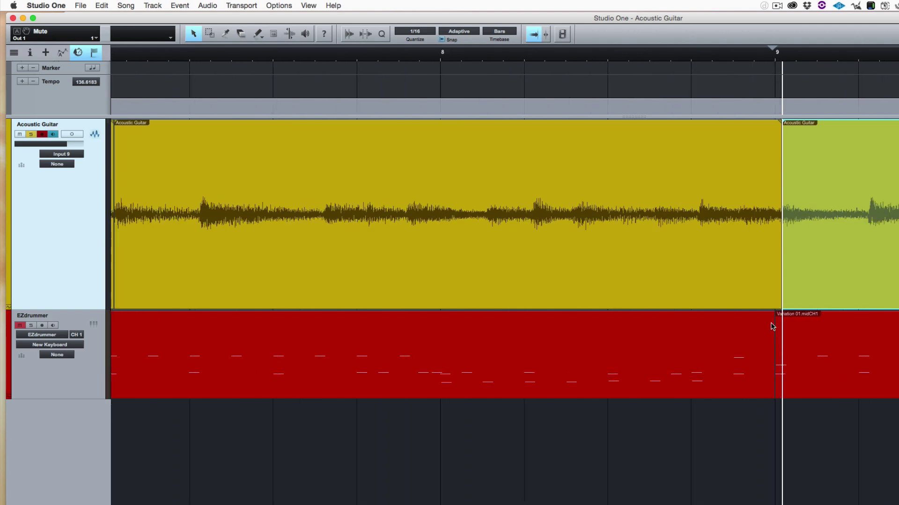
key(Return)
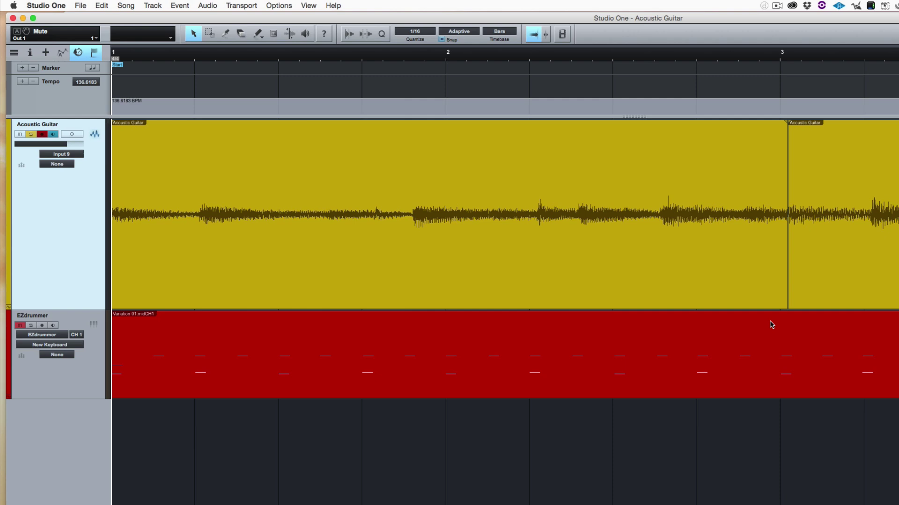
key(shift+f)
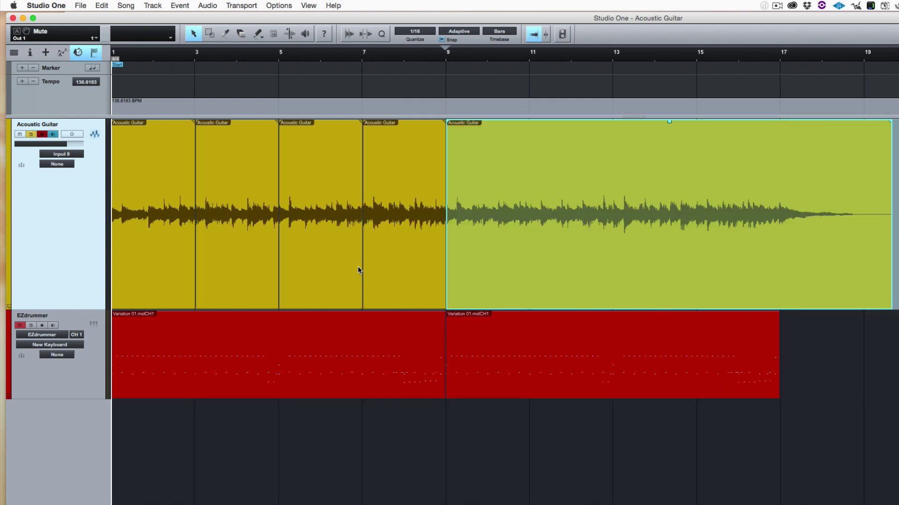
key(e)
key(e)
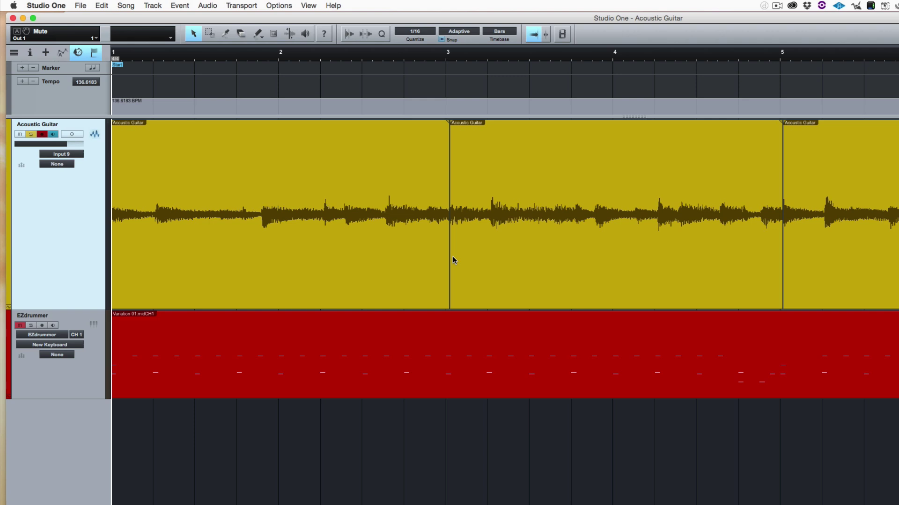
click(445, 56)
click(22, 82)
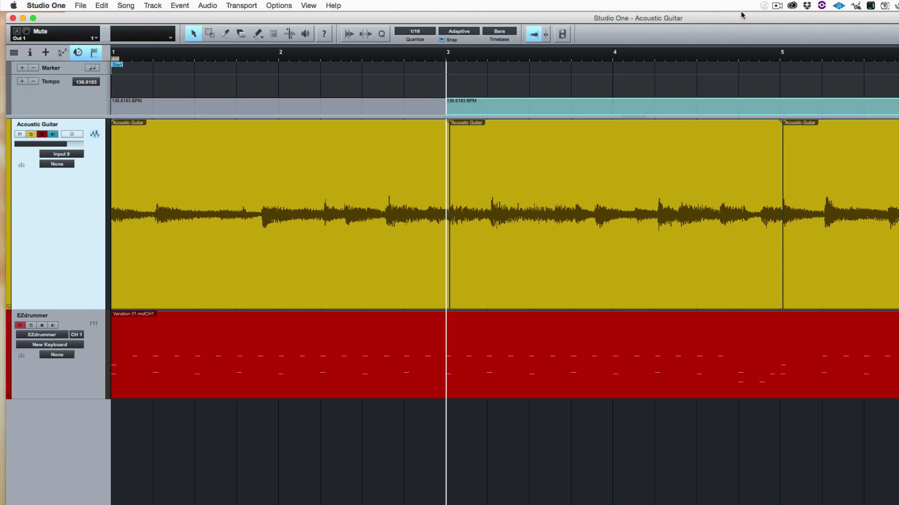
click(779, 55)
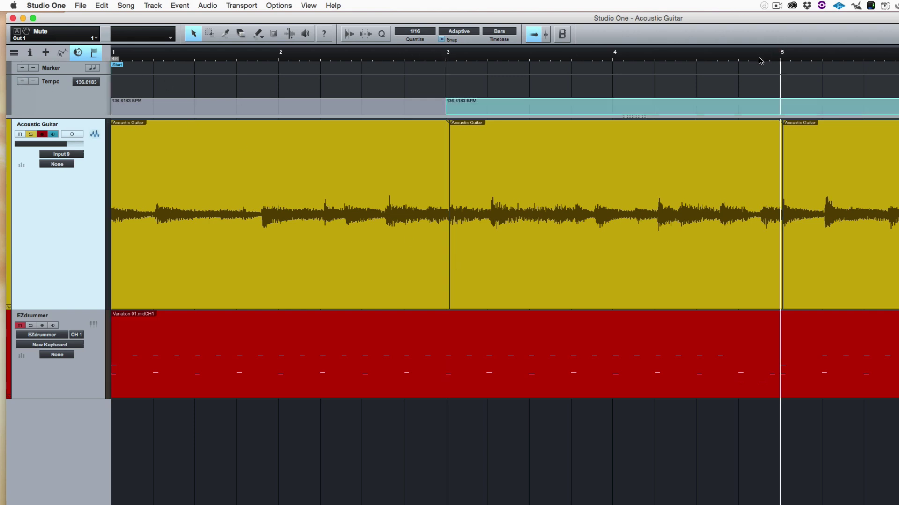
click(22, 82)
Step: Insert tempo markers in the tempo track at bars 7 and 9
click(735, 57)
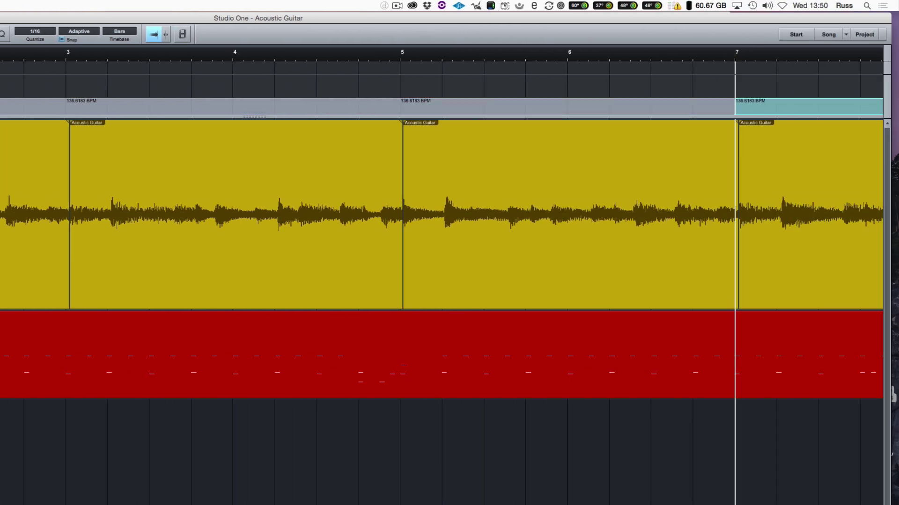
key(w)
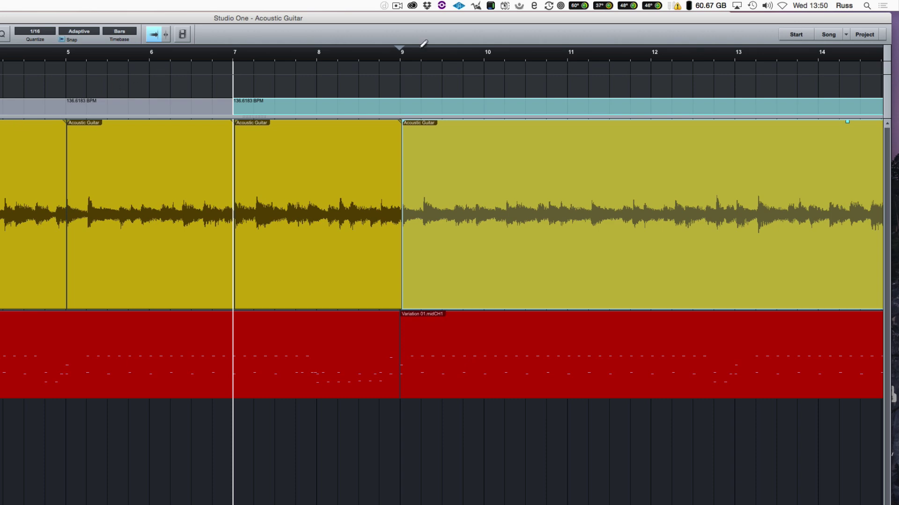
click(402, 57)
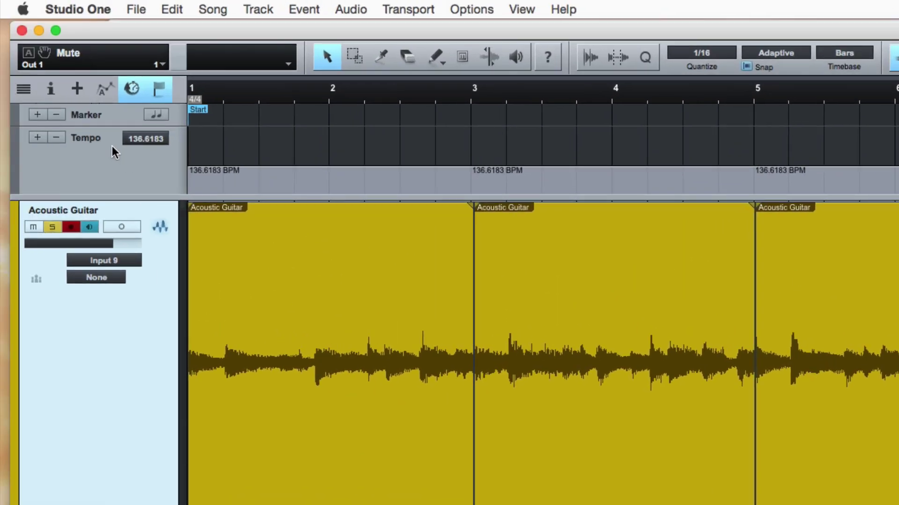
click(134, 89)
click(133, 91)
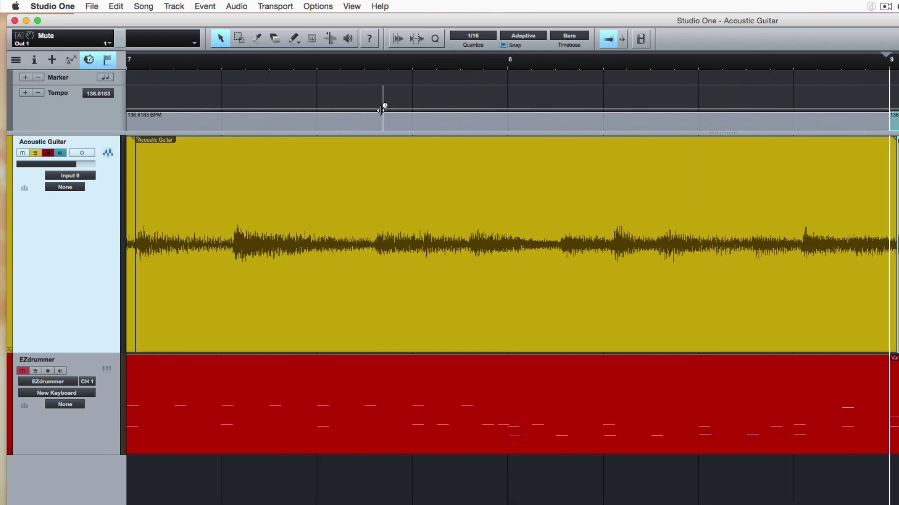
Step: Move the bar 3 tempo marker onto the guitar split just after it
scroll(381, 112, left, 10)
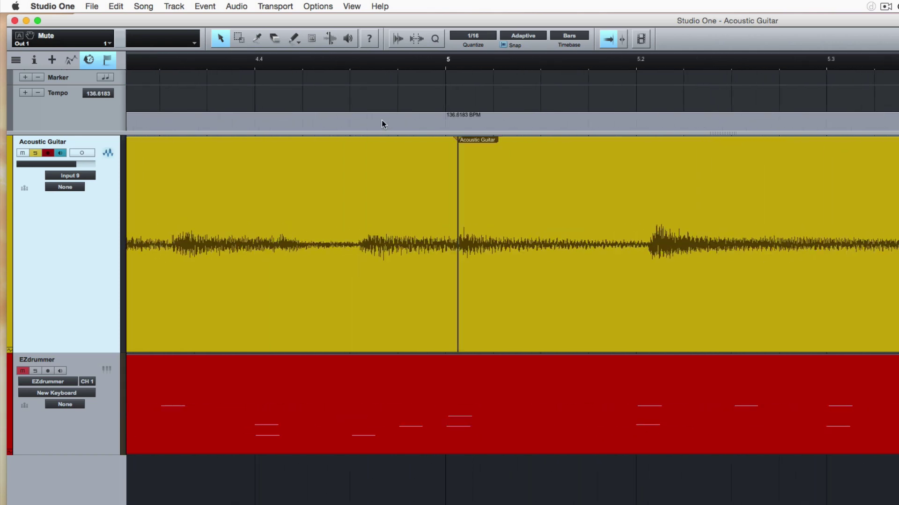
scroll(383, 121, left, 10)
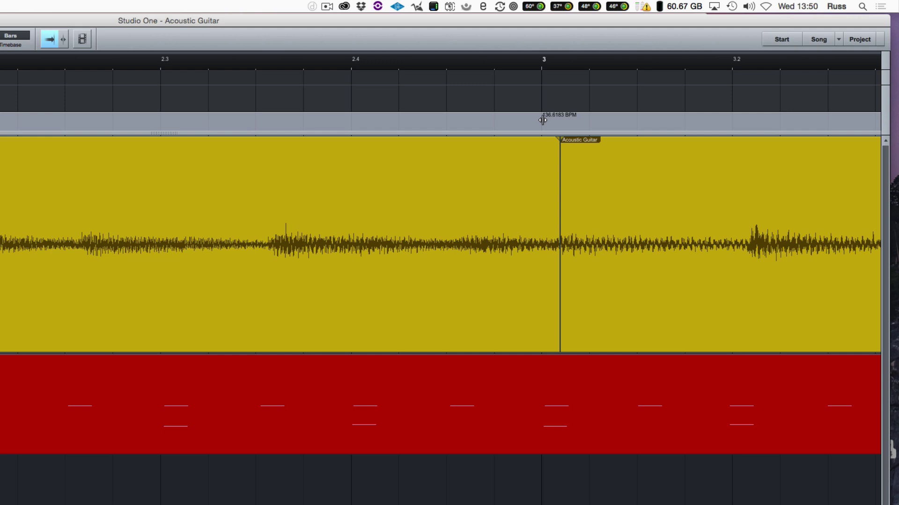
drag(542, 120, 560, 124)
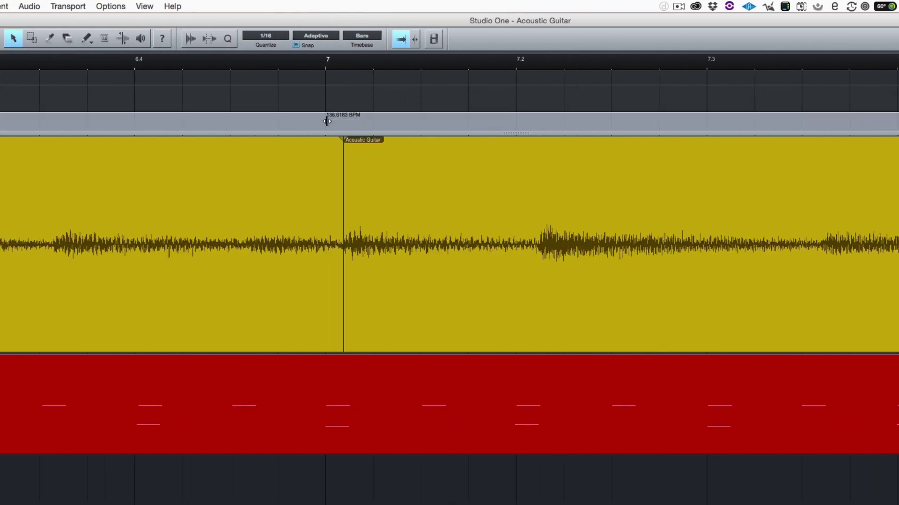
Step: Move the tempo markers at bars 7 and 5 onto the guitar splits just after them
drag(326, 121, 344, 123)
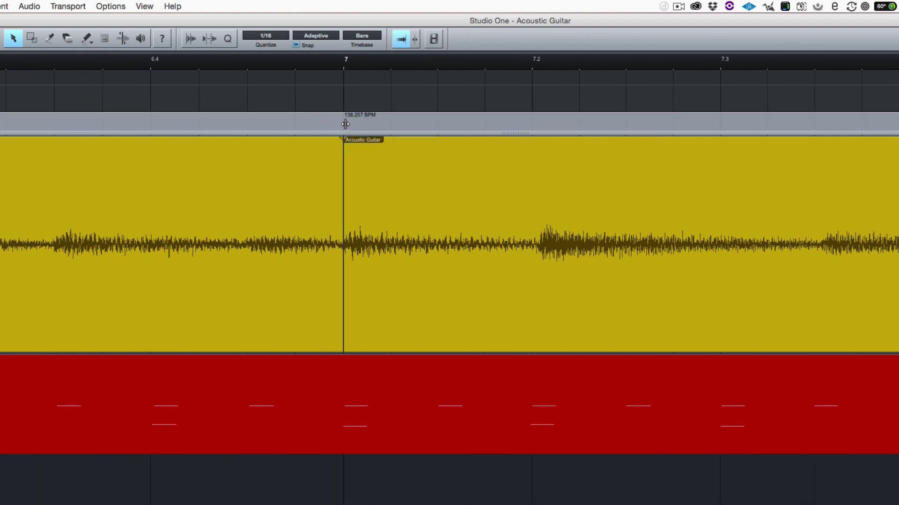
scroll(345, 124, left, 10)
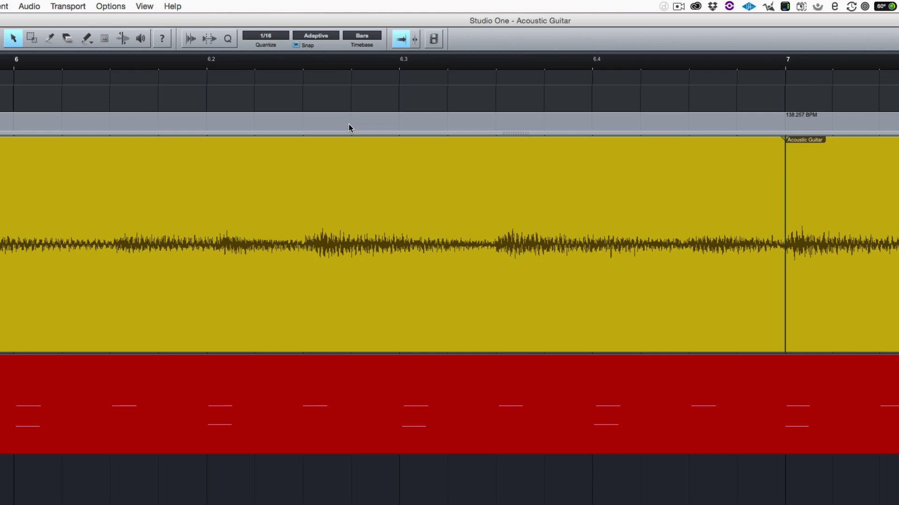
scroll(347, 125, left, 10)
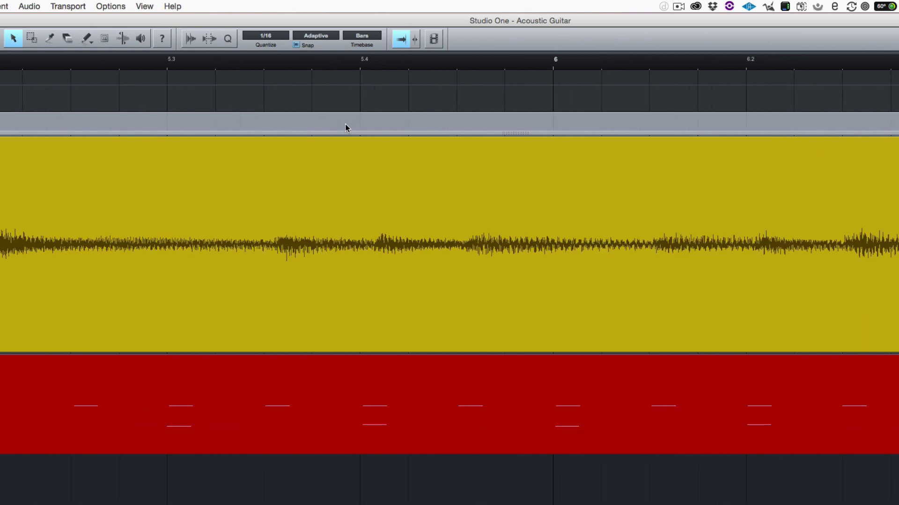
scroll(345, 123, left, 10)
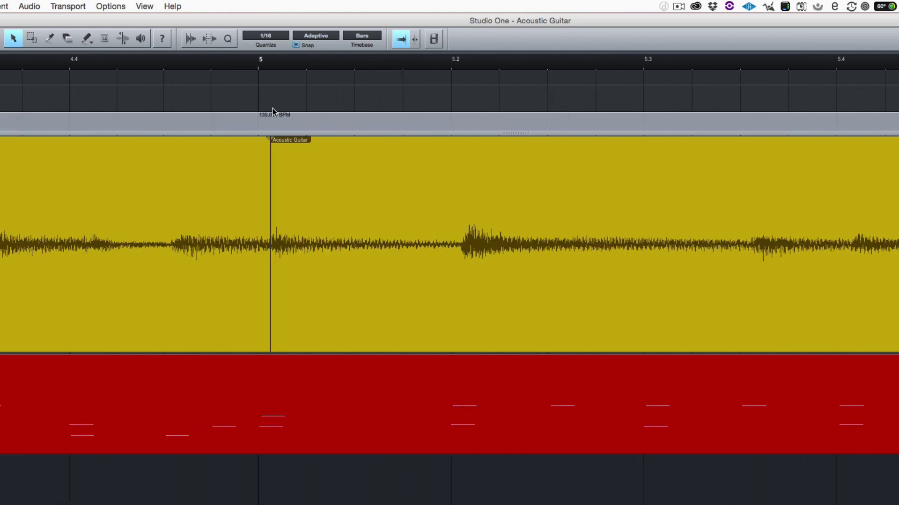
drag(257, 117, 271, 123)
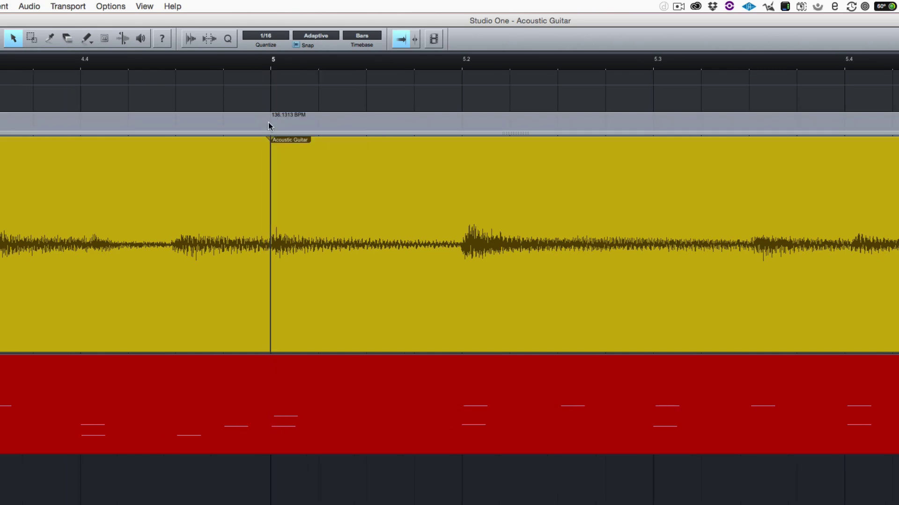
Step: Move the bar 9 tempo marker onto the guitar split just after it
key(w)
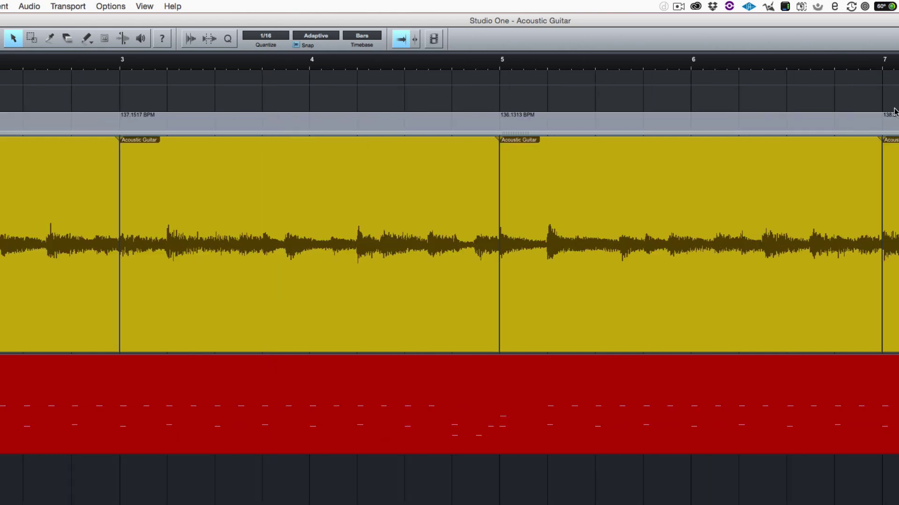
scroll(894, 112, right, 15)
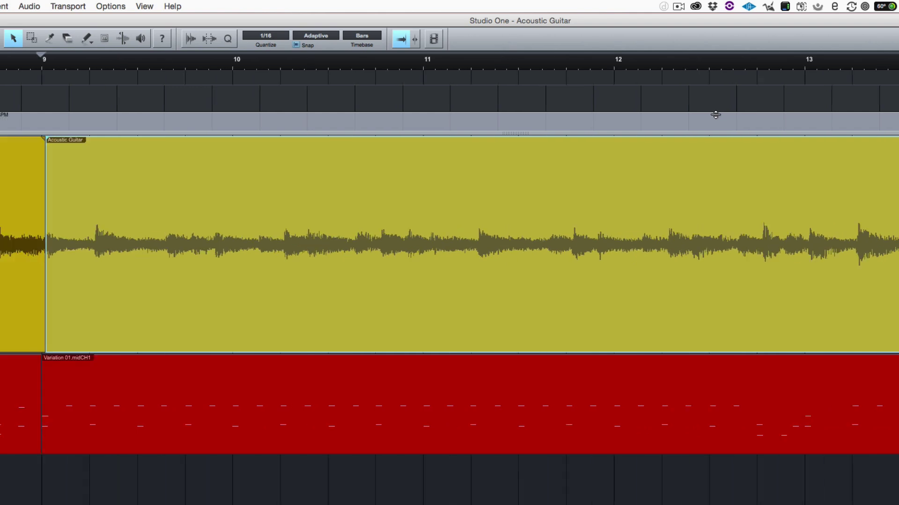
scroll(715, 114, left, 2)
key(e)
key(e)
key(e)
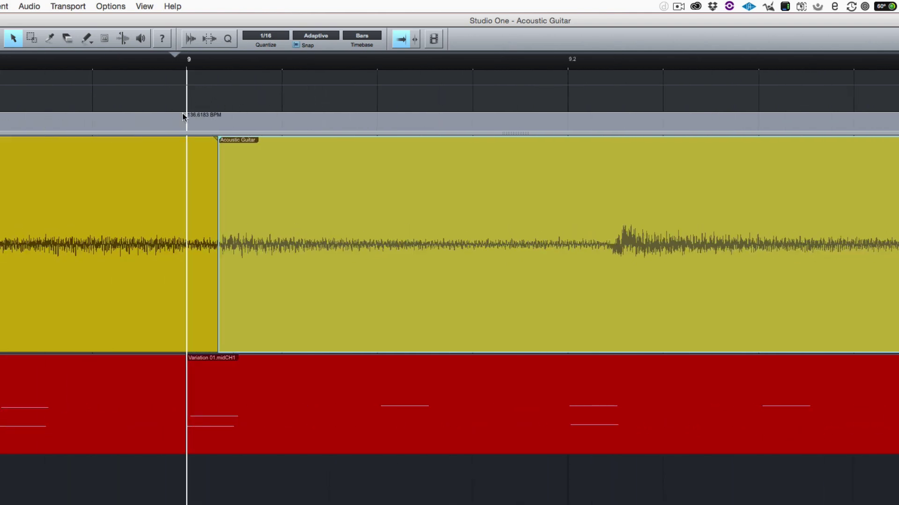
drag(187, 121, 217, 125)
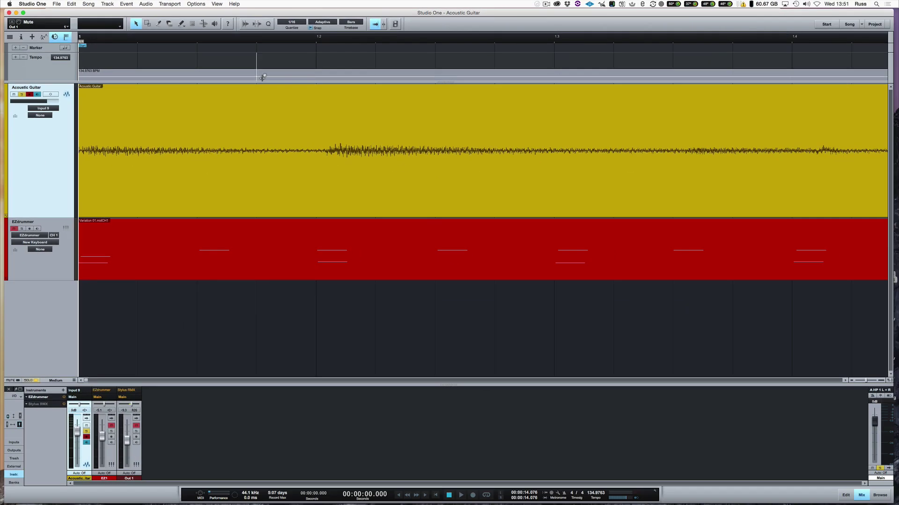
Step: Play the song with the whole arrangement in view to check the drums against the guitar, stopping just past bar 17
key(w)
key(w)
key(w)
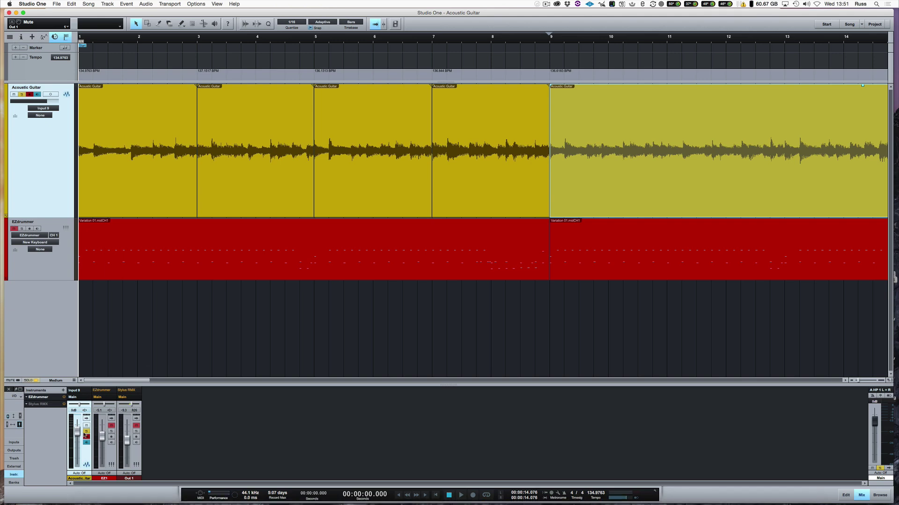
key(space)
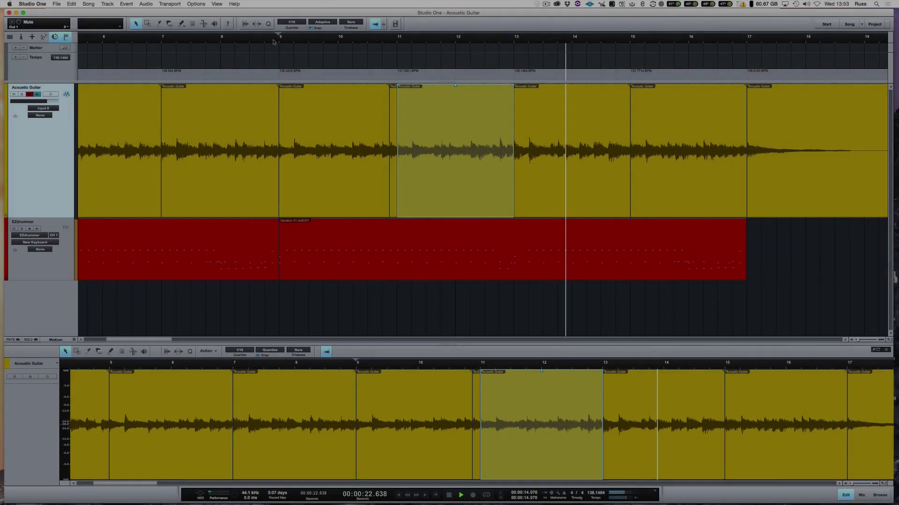
key(w)
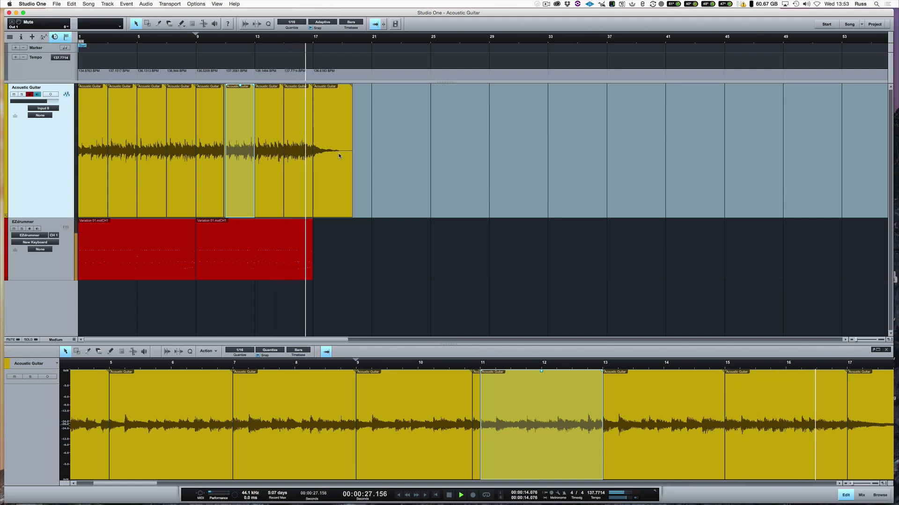
key(space)
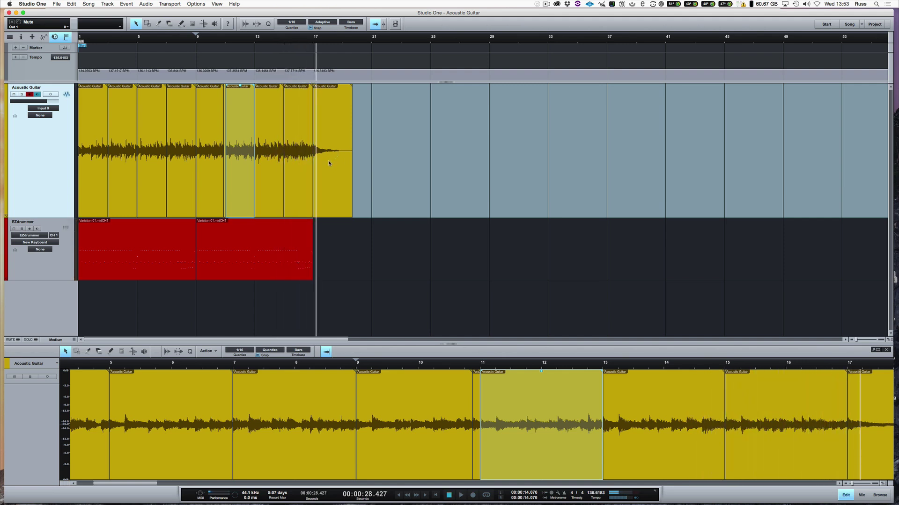
Step: Delete every split guitar event after the first one, including the short sliver just before bar 11
click(332, 170)
shift+click(130, 196)
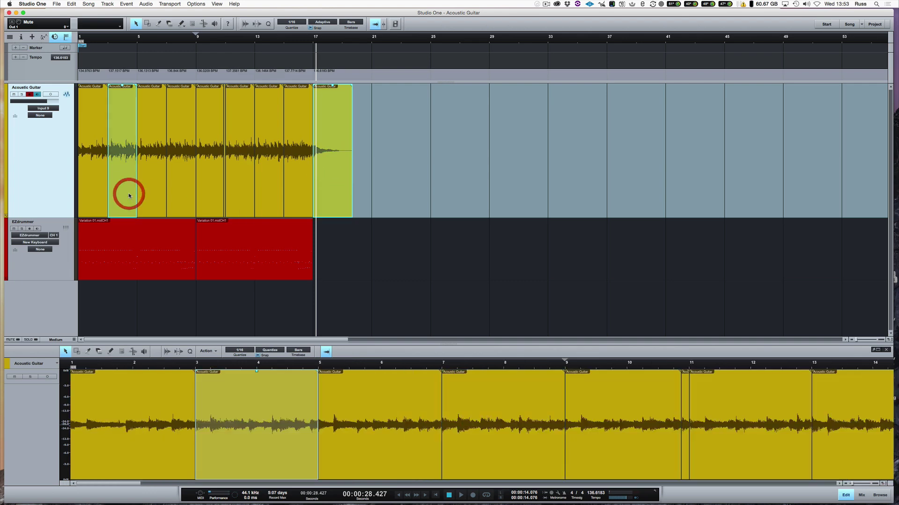
shift+click(159, 196)
shift+click(218, 193)
shift+click(267, 191)
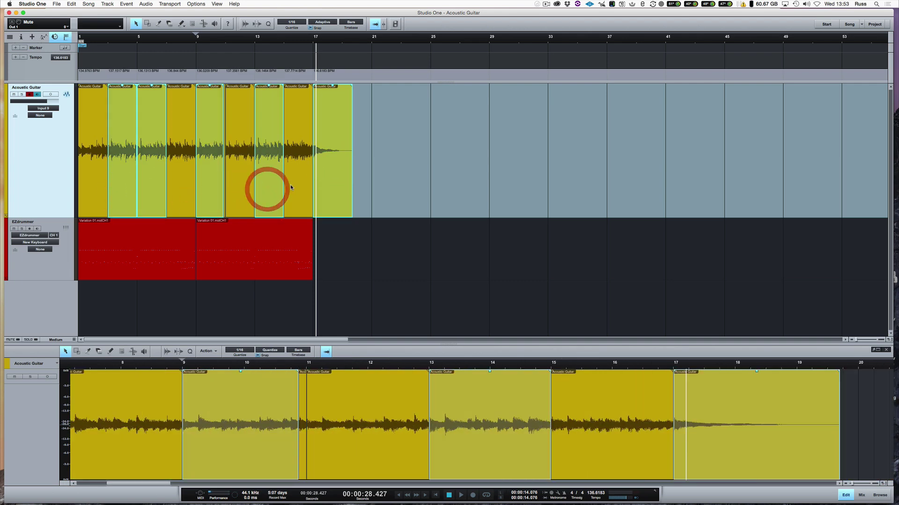
shift+click(245, 184)
shift+click(298, 141)
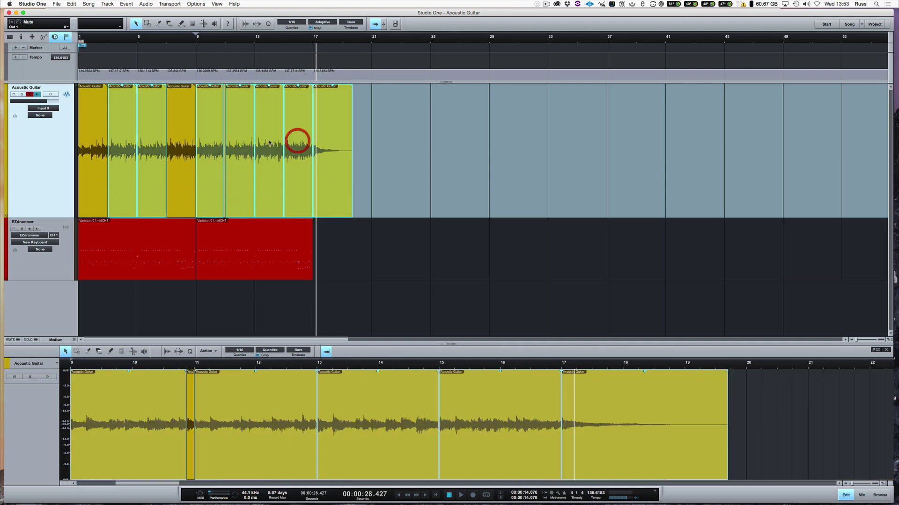
shift+click(179, 138)
shift+click(224, 139)
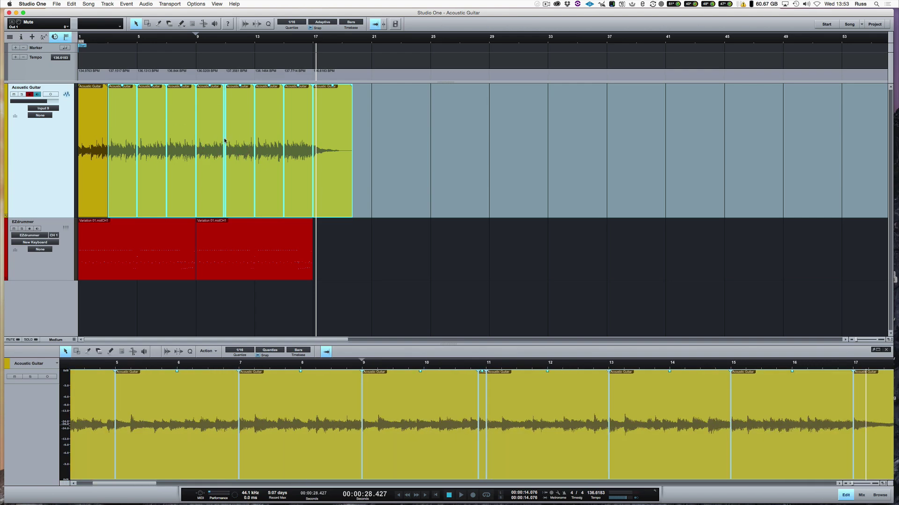
key(Delete)
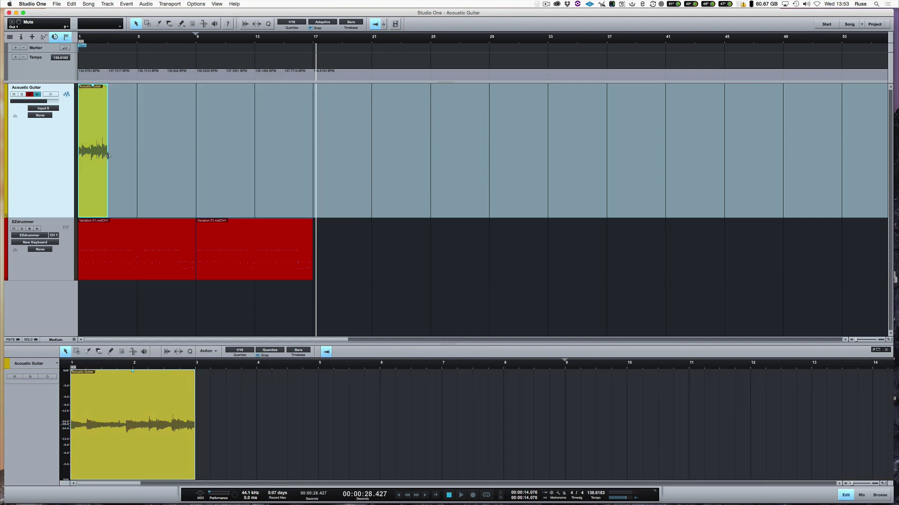
Step: Extend the remaining guitar event to the full length of the recording and play the song from the start
drag(108, 156, 445, 171)
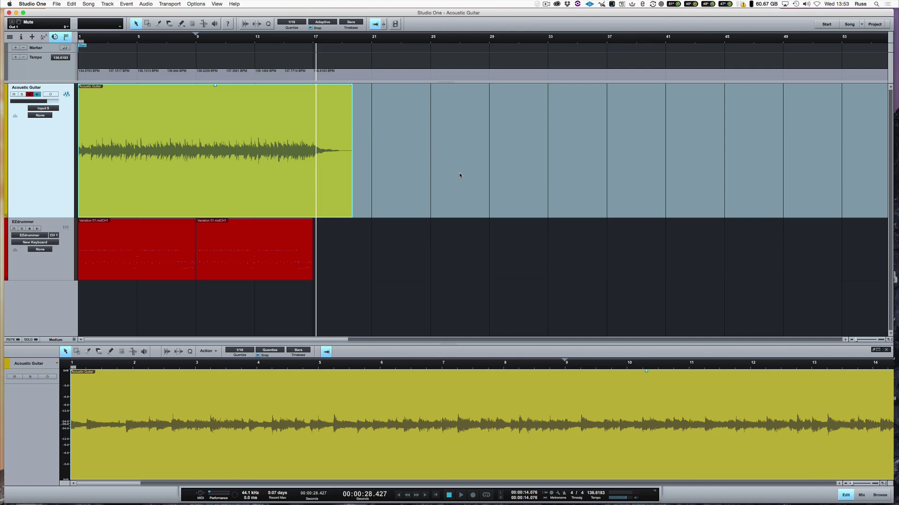
key(Home)
click(459, 174)
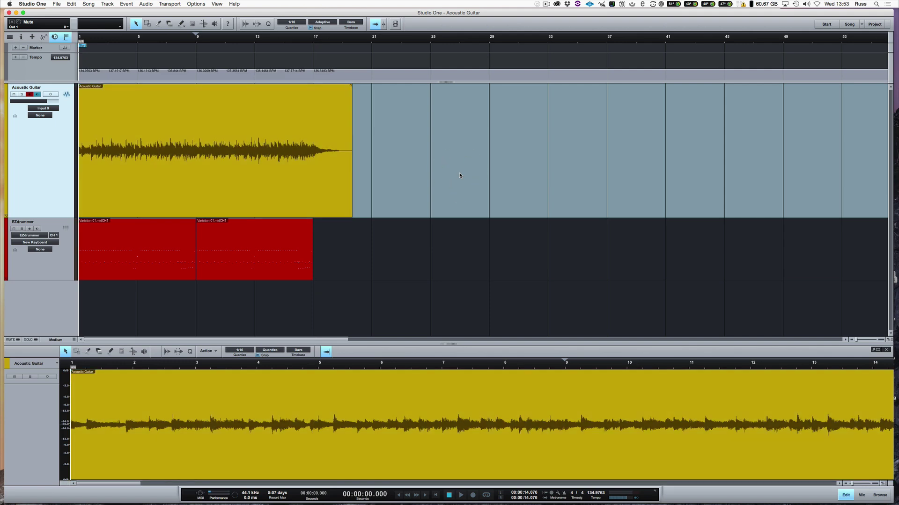
key(space)
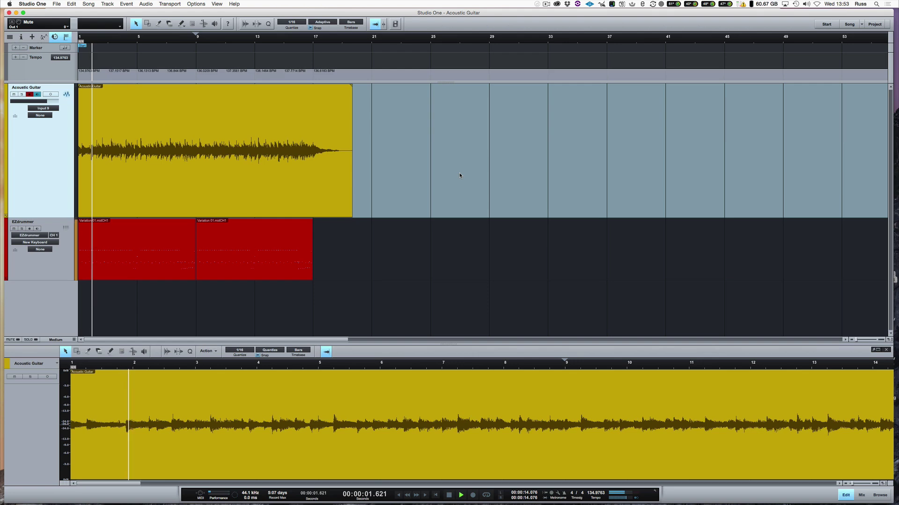